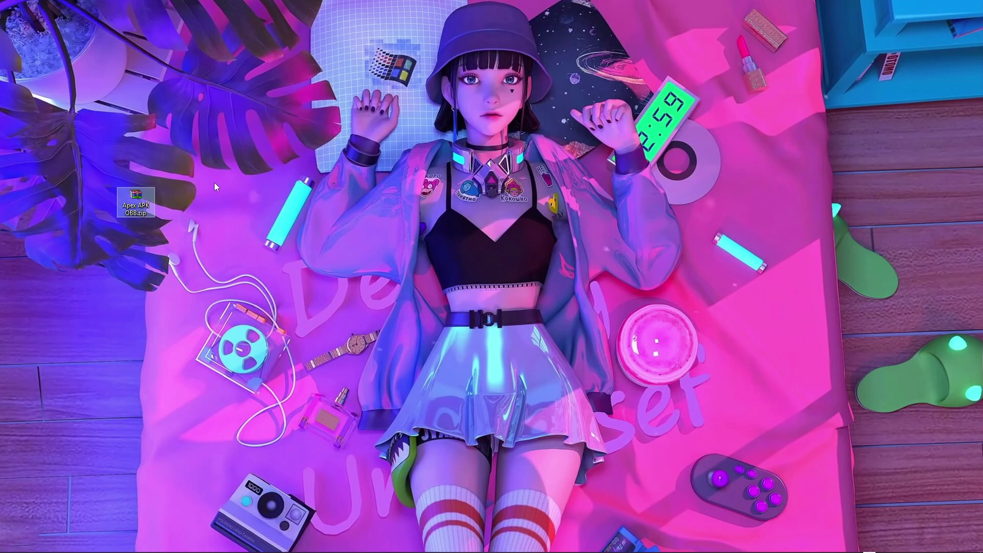
# Extract Apex APK OBB.zip onto the desktop with WinRAR's Extract Here, creating an Apex APK OBB folder.
pyautogui.moveTo(143, 192); pyautogui.dragTo(42, 49)
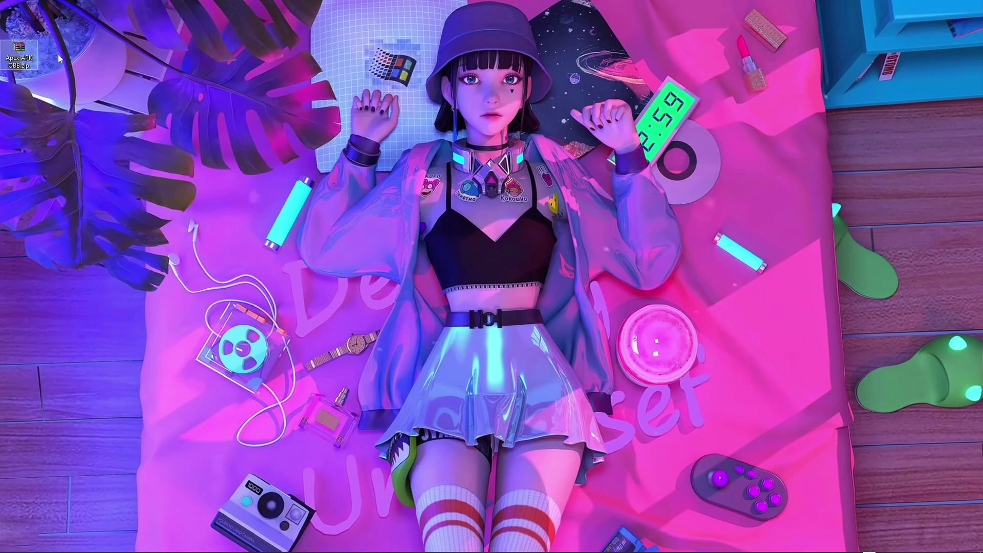
pyautogui.rightClick(24, 48)
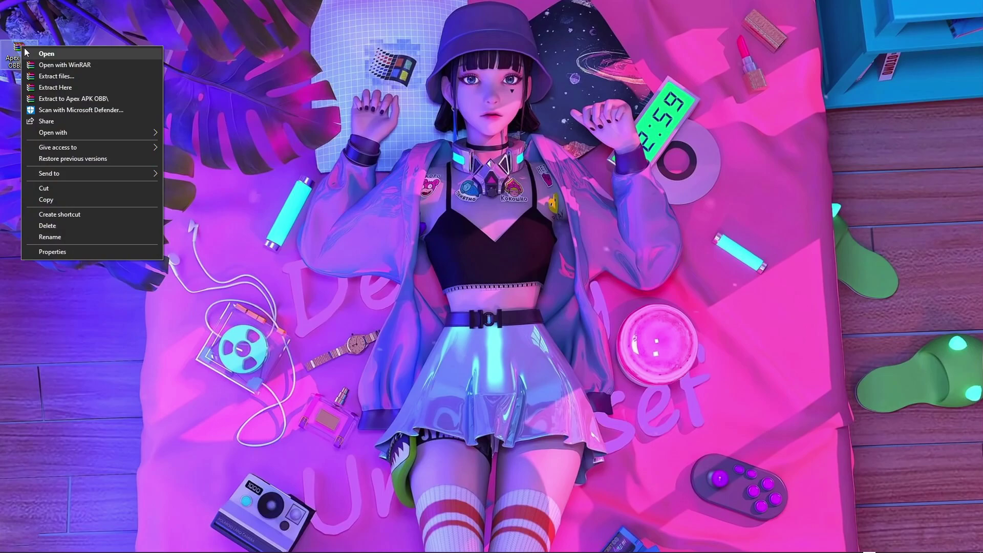
pyautogui.click(58, 88)
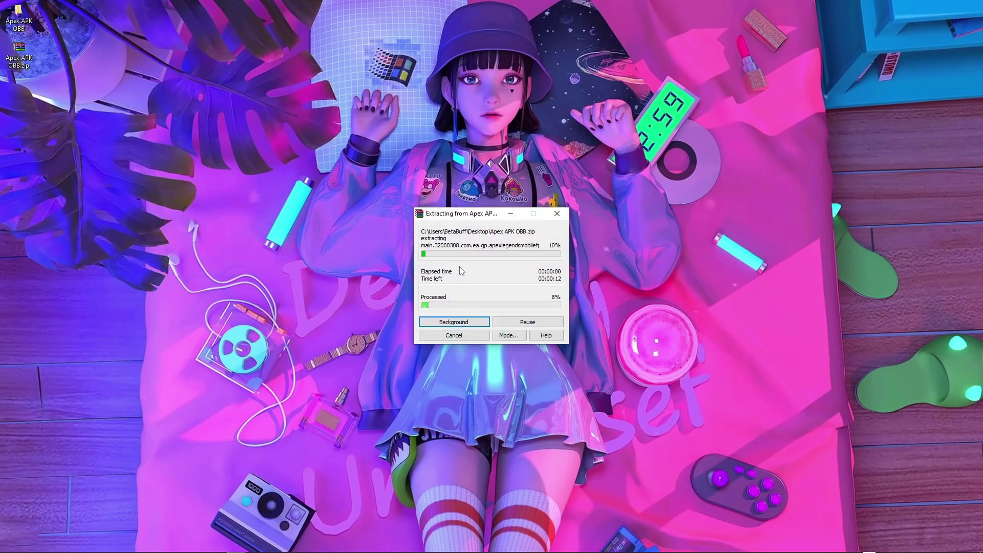
pyautogui.click(114, 11)
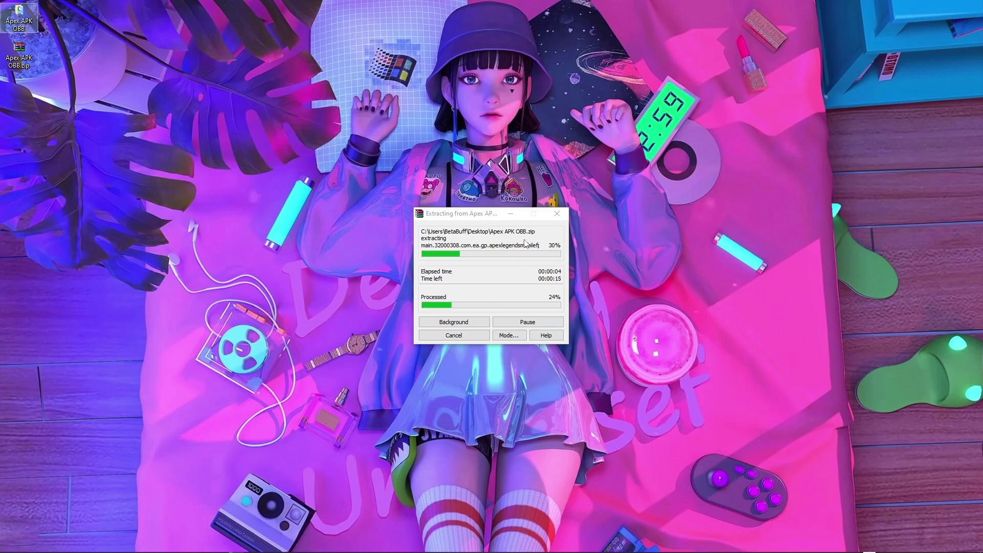
pyautogui.moveTo(487, 218); pyautogui.dragTo(340, 160)
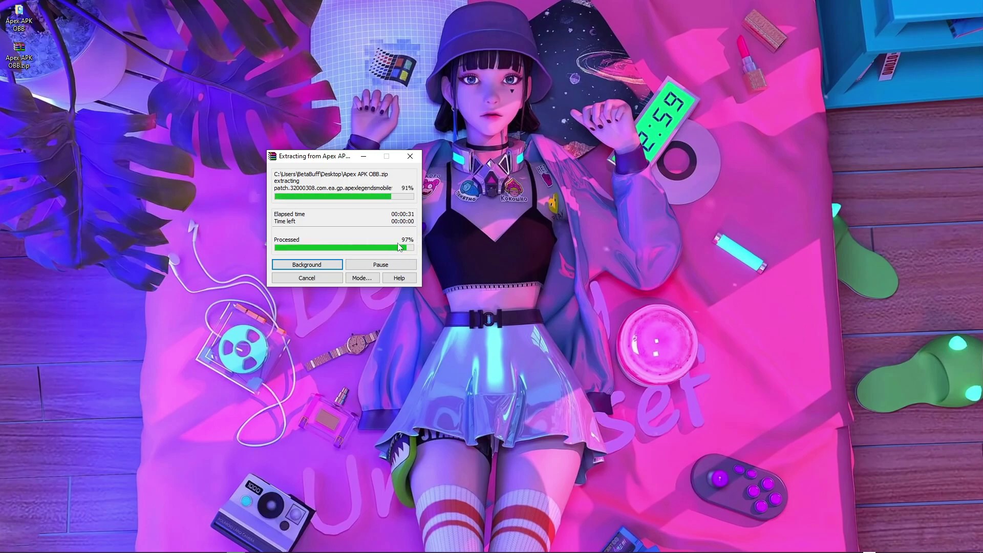
pyautogui.moveTo(26, 12); pyautogui.dragTo(66, 231)
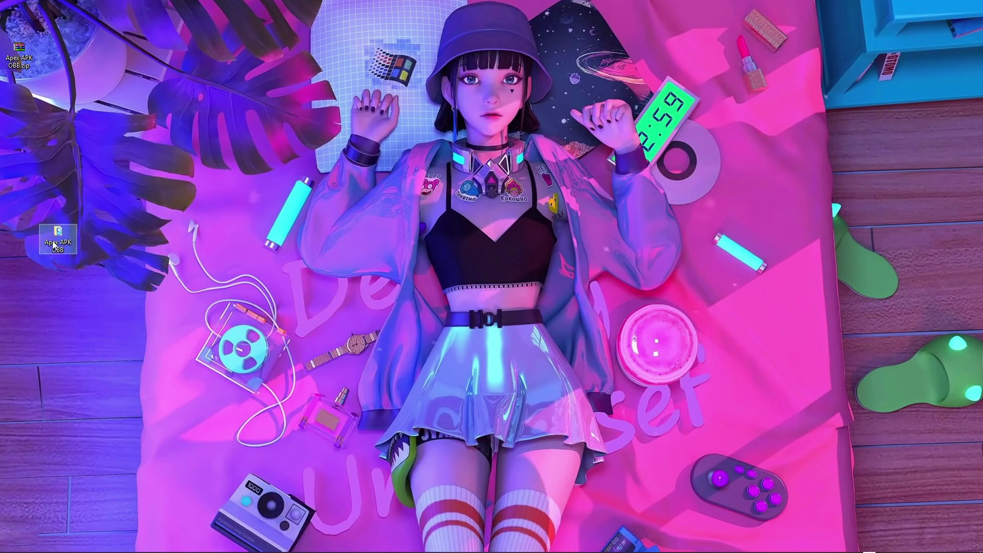
# Open the extracted Apex APK OBB folder and select both com.ea.gp.apexlegendsmobilefps and the Apex Legends APK.
pyautogui.doubleClick(58, 238)
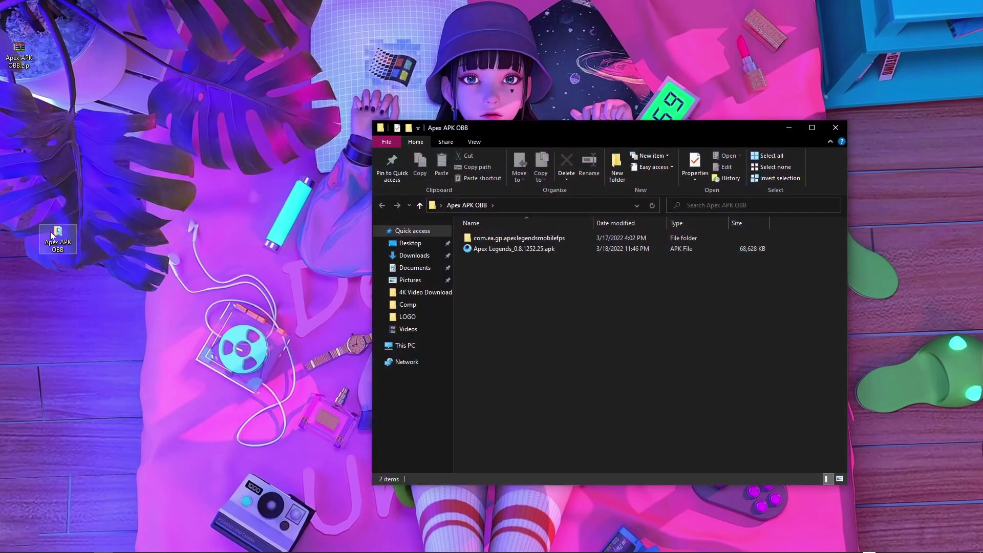
pyautogui.moveTo(529, 287); pyautogui.dragTo(526, 241)
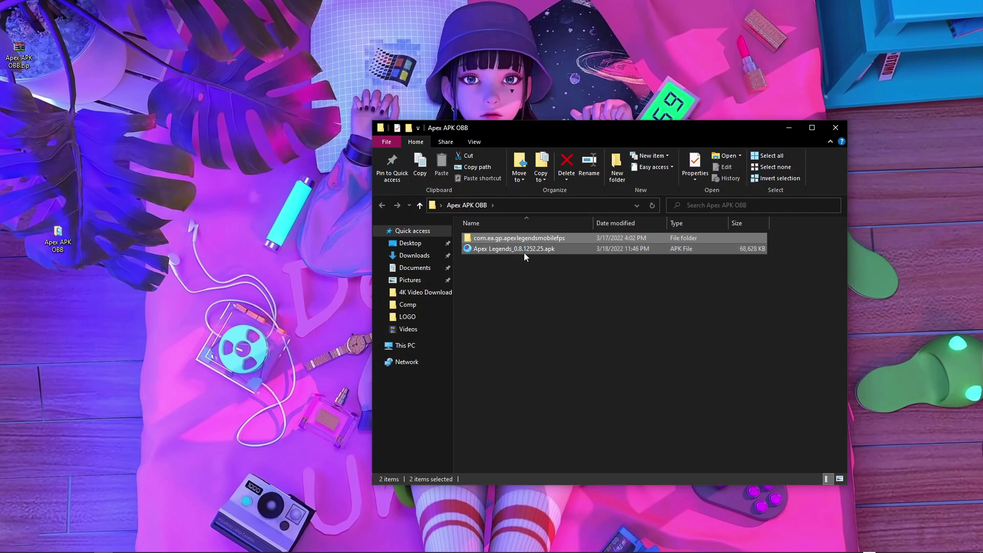
pyautogui.click(548, 269)
pyautogui.moveTo(521, 285); pyautogui.dragTo(501, 239)
pyautogui.click(501, 240)
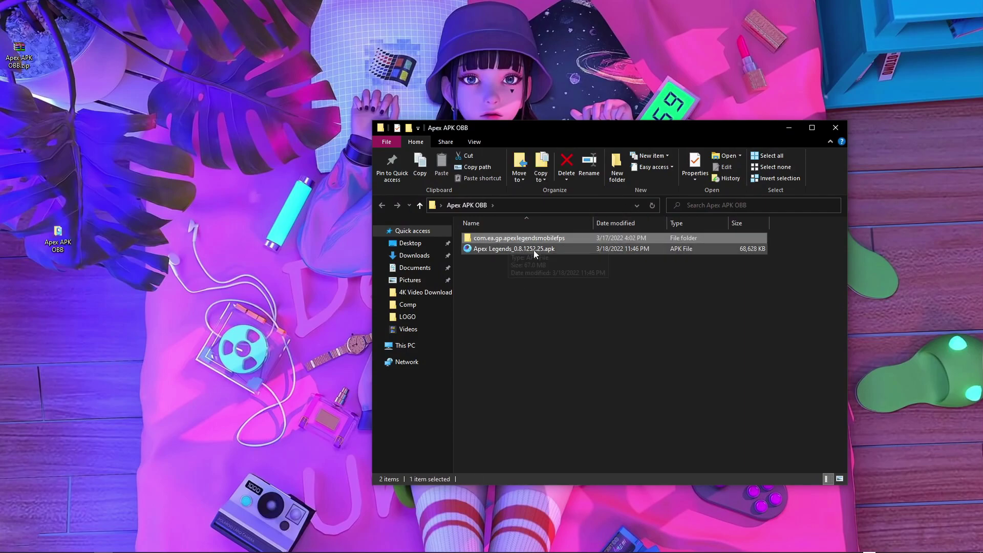
pyautogui.click(499, 253)
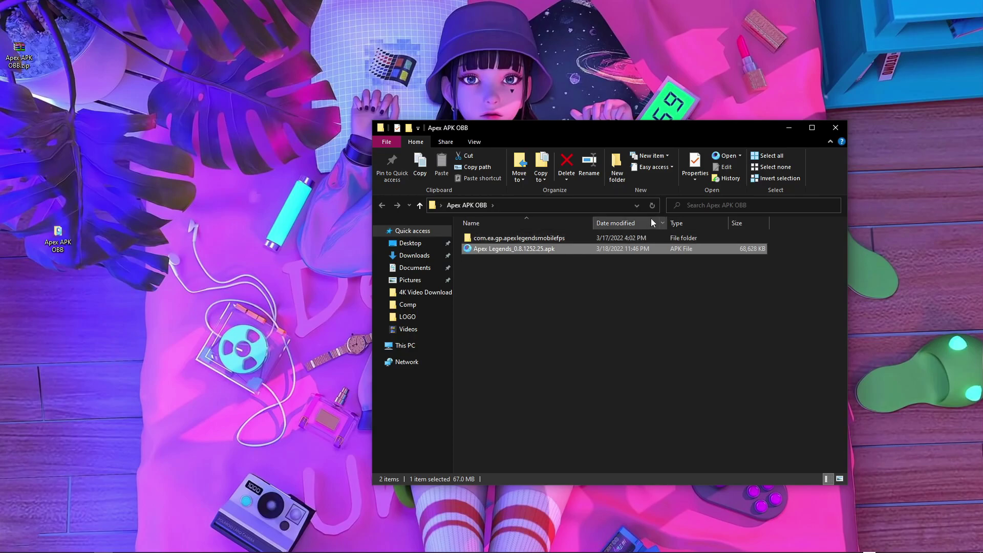
pyautogui.moveTo(510, 280); pyautogui.dragTo(605, 219)
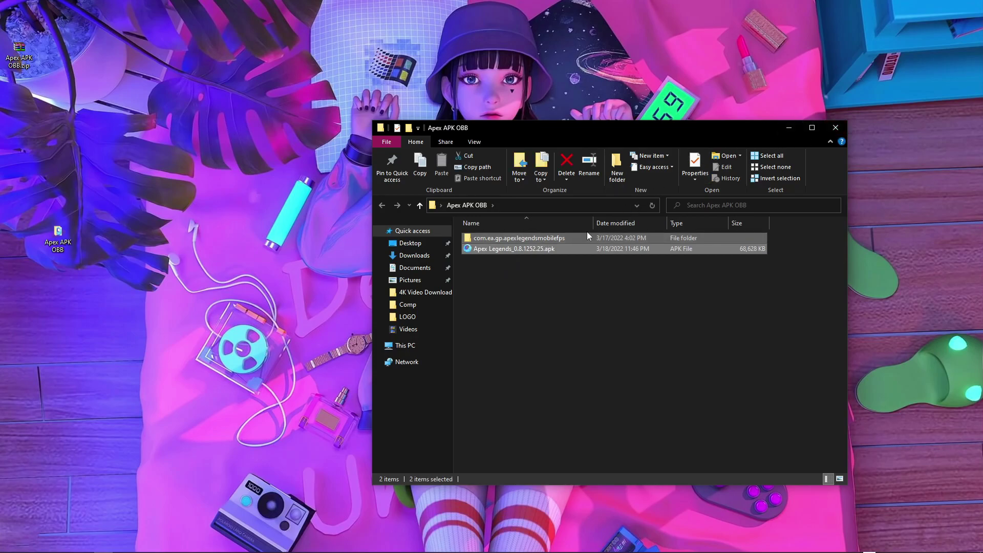
# Copy the two selected items to the clipboard and close the folder window.
pyautogui.rightClick(546, 237)
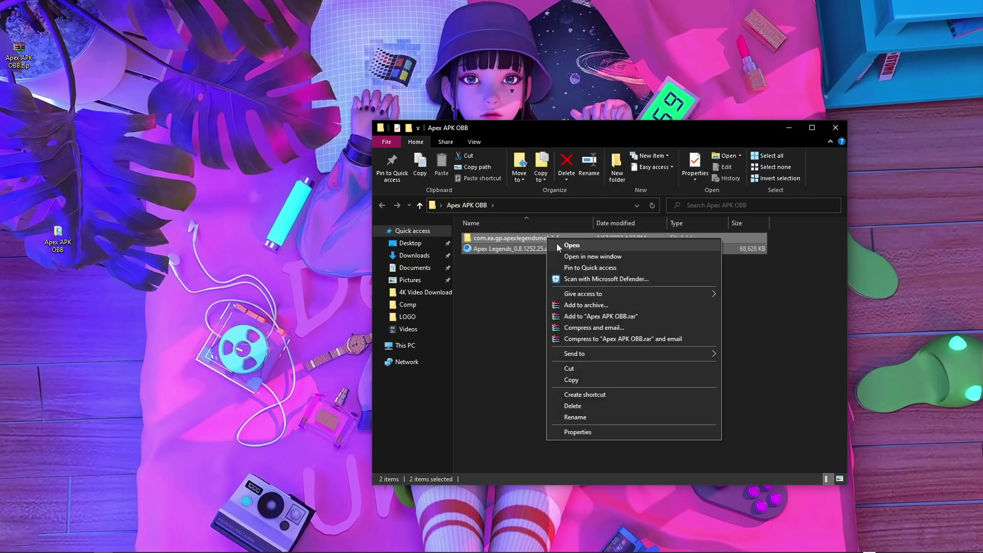
pyautogui.click(582, 380)
pyautogui.click(836, 127)
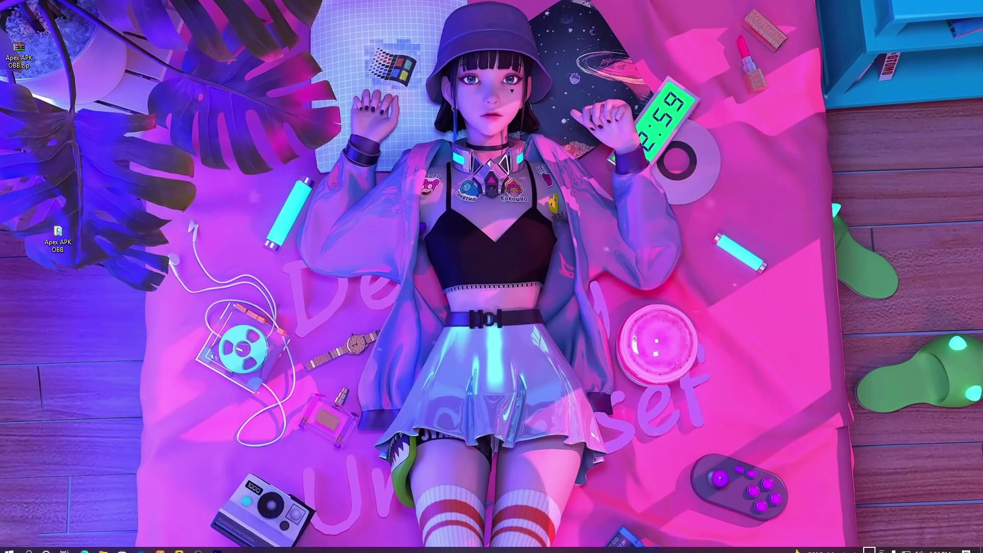
# Bring LDPlayer forward, close the Apex store page, check the Play Store's Google account, then close the Play Store.
pyautogui.click(180, 552)
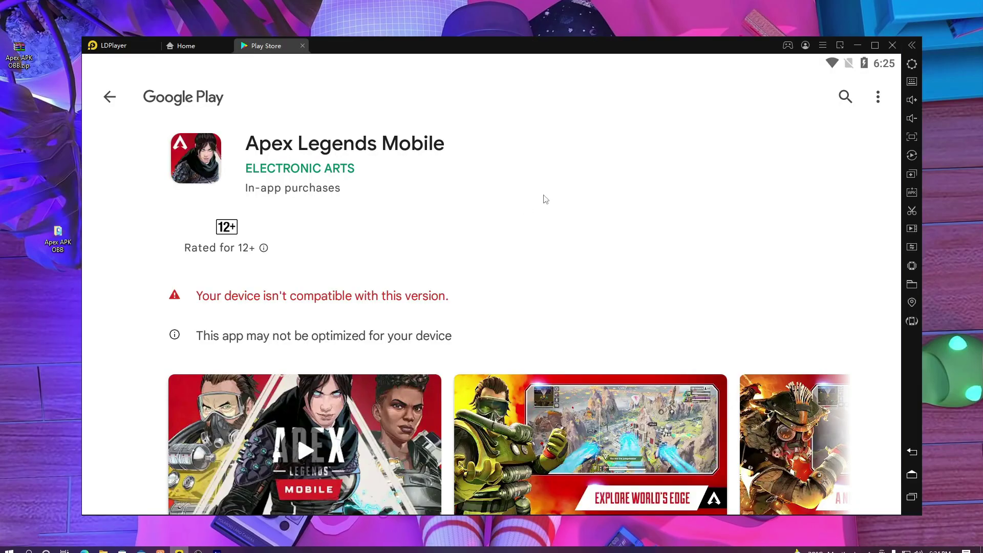
pyautogui.click(302, 45)
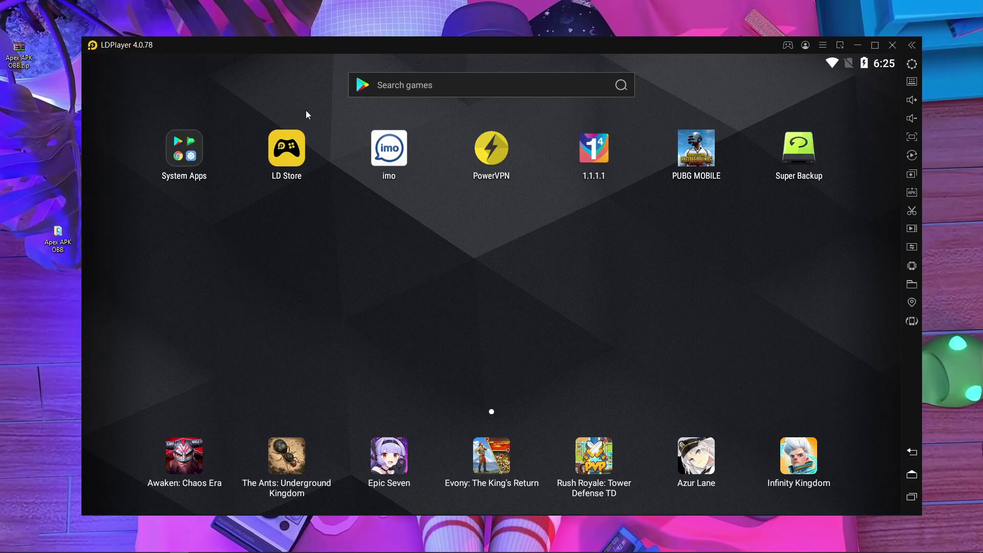
pyautogui.click(217, 171)
pyautogui.click(180, 190)
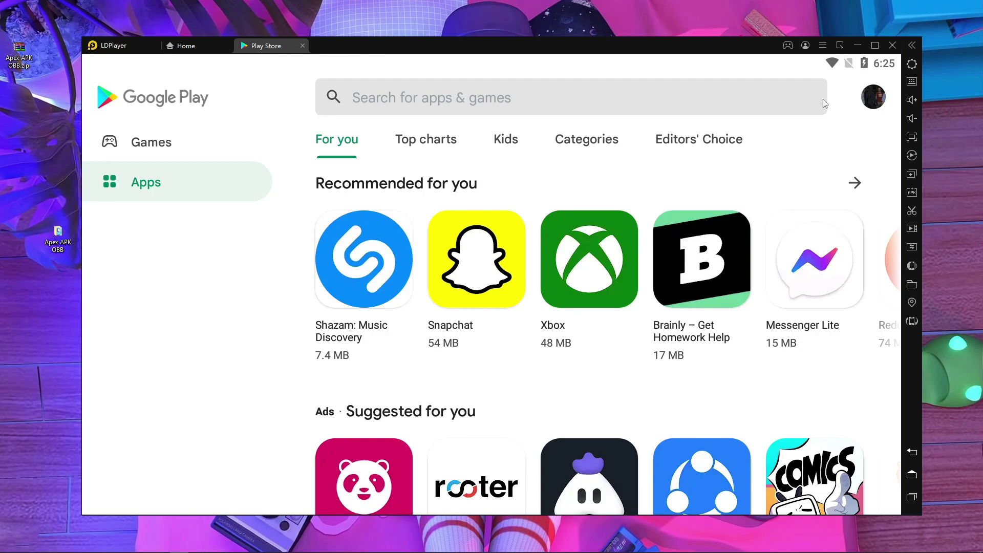
pyautogui.click(872, 102)
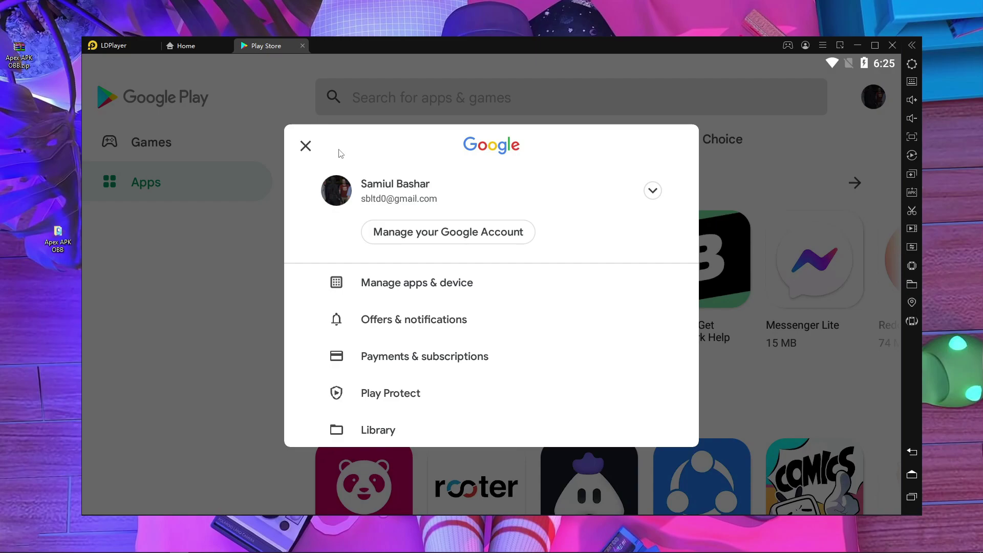
pyautogui.click(306, 147)
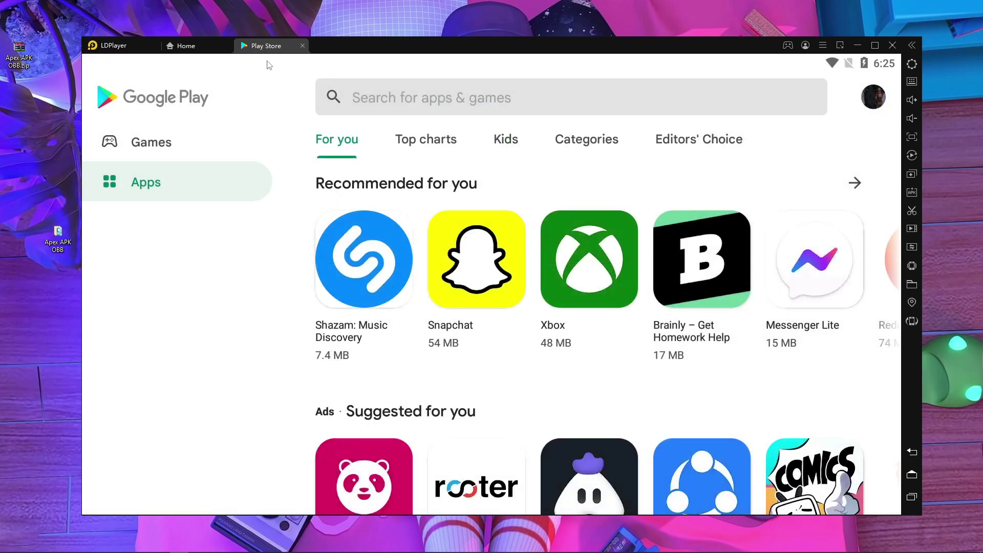
pyautogui.click(303, 46)
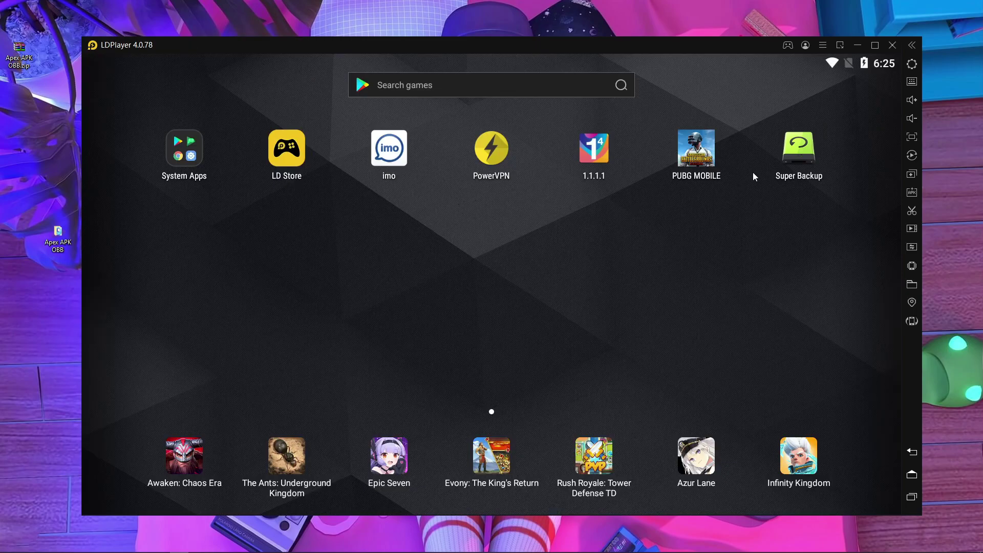
# Paste the copied Apex folder and APK into the emulator's shared Pictures folder, then close its windows.
pyautogui.click(912, 286)
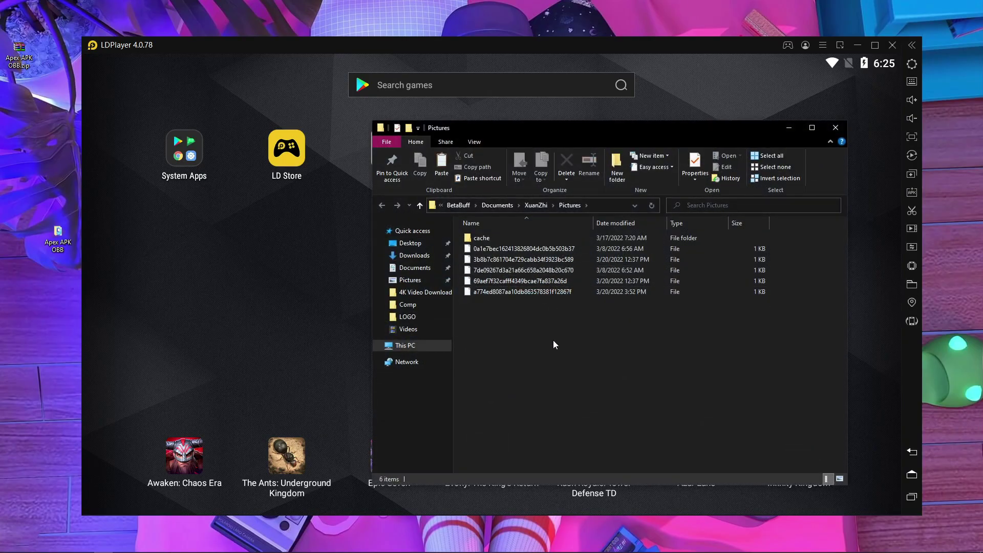
pyautogui.hotkey('ctrl', 'v')
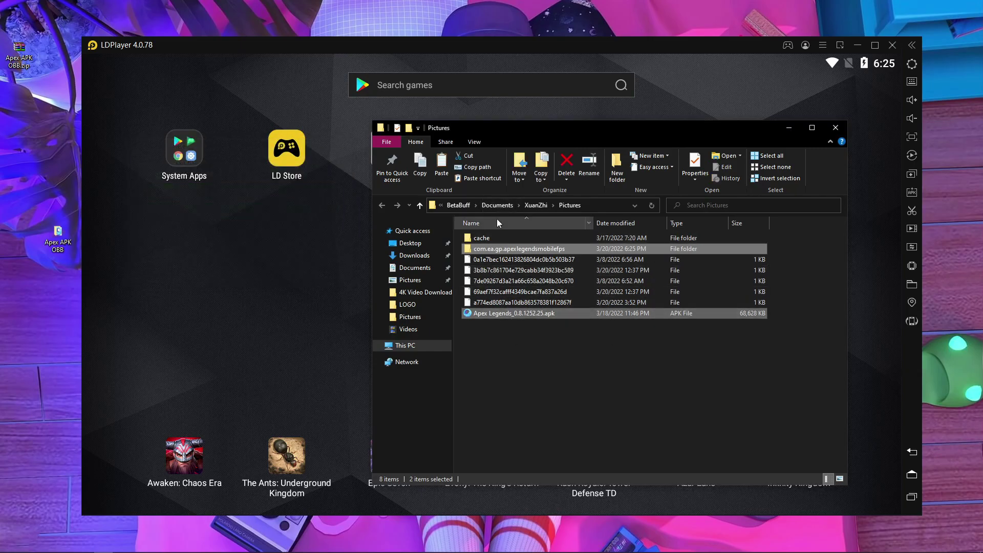
pyautogui.click(838, 132)
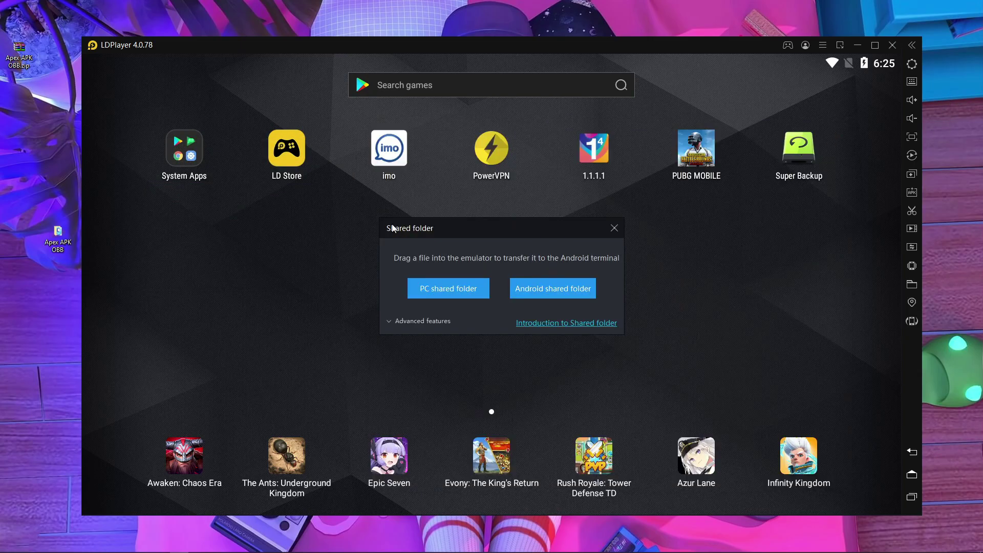
pyautogui.click(613, 229)
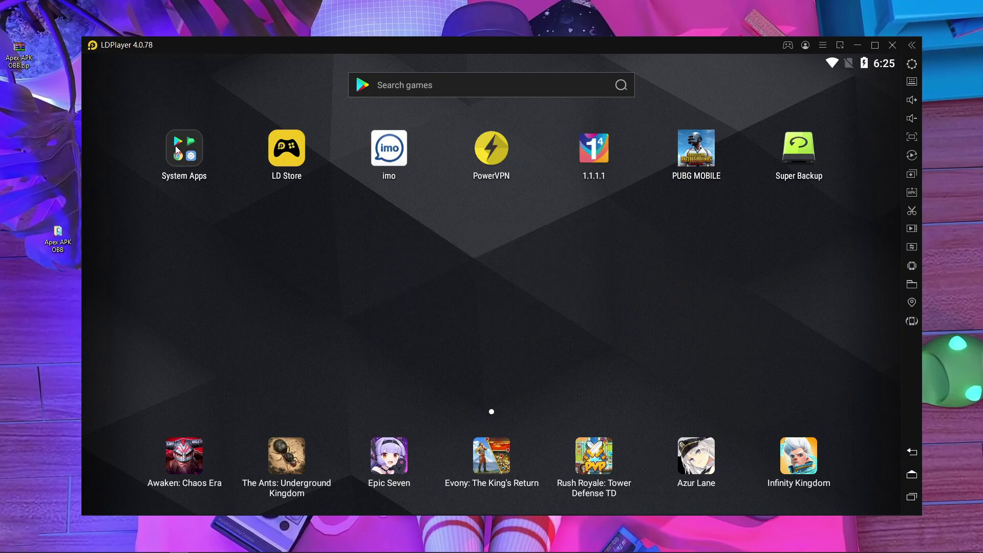
# Open File Manager from System Apps and go into the Pictures folder holding the Apex files.
pyautogui.click(187, 175)
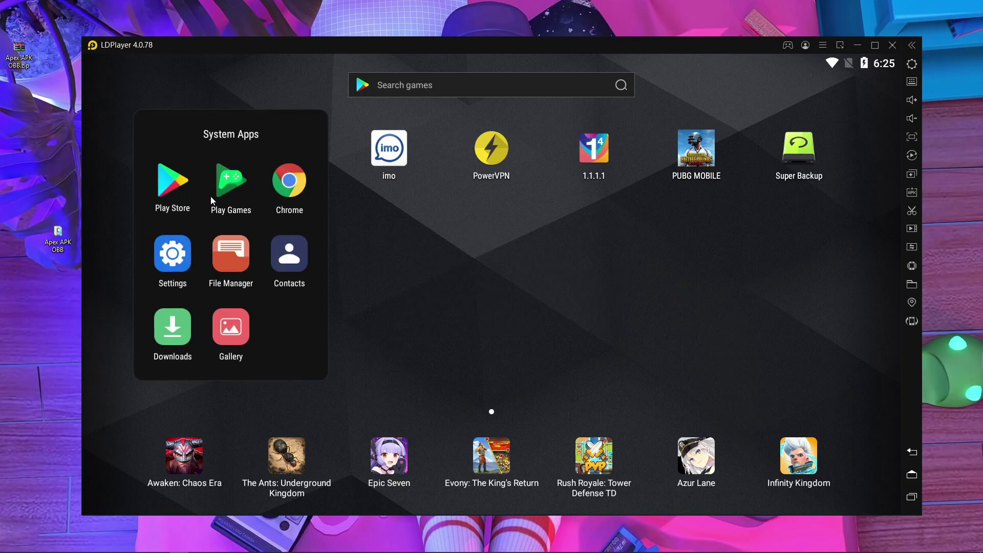
pyautogui.click(229, 256)
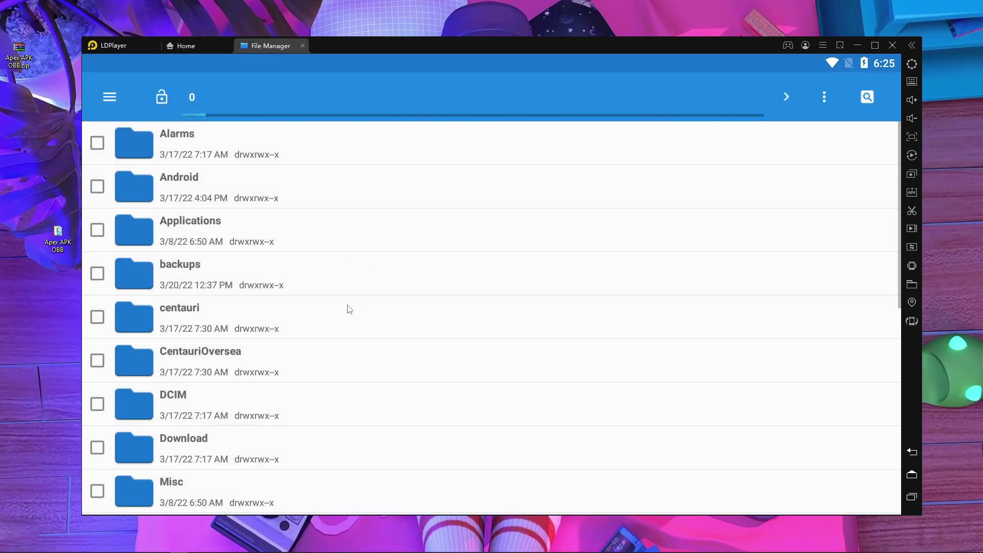
pyautogui.scroll(-3, 379, 274)
pyautogui.scroll(-5, 358, 297)
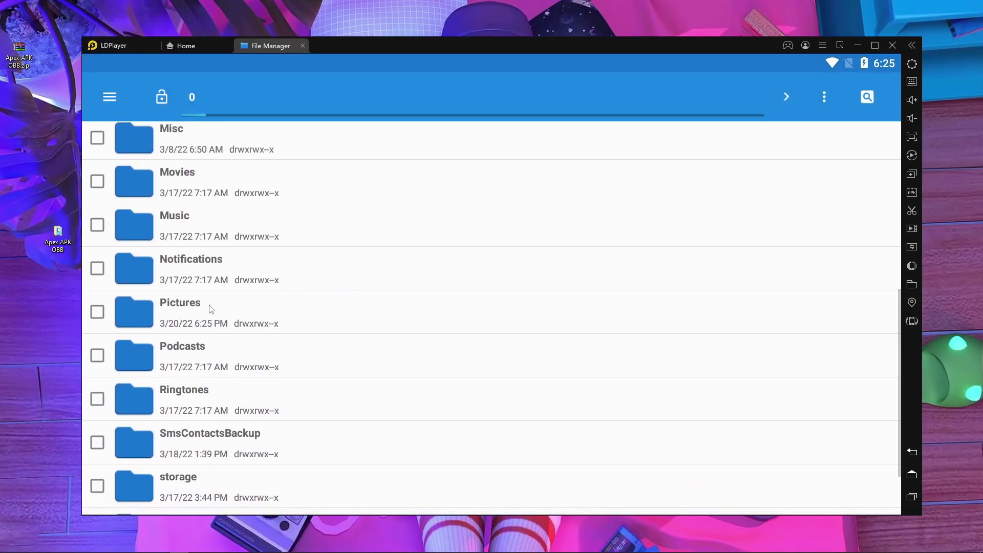
pyautogui.click(213, 316)
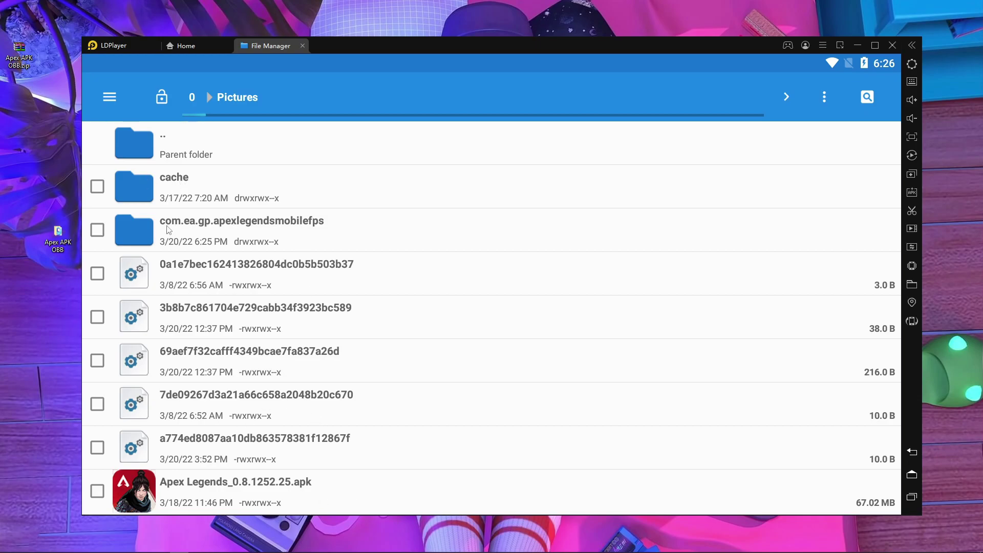
# Install Apex Legends_0.8.1252.25.apk and close the 64-bit version recommendation.
pyautogui.click(212, 499)
pyautogui.click(650, 464)
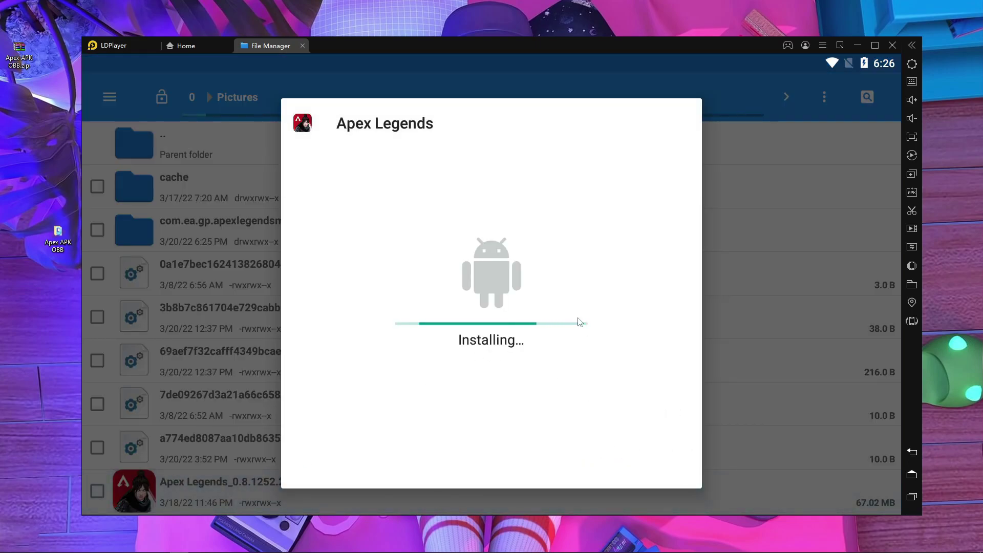
pyautogui.click(622, 464)
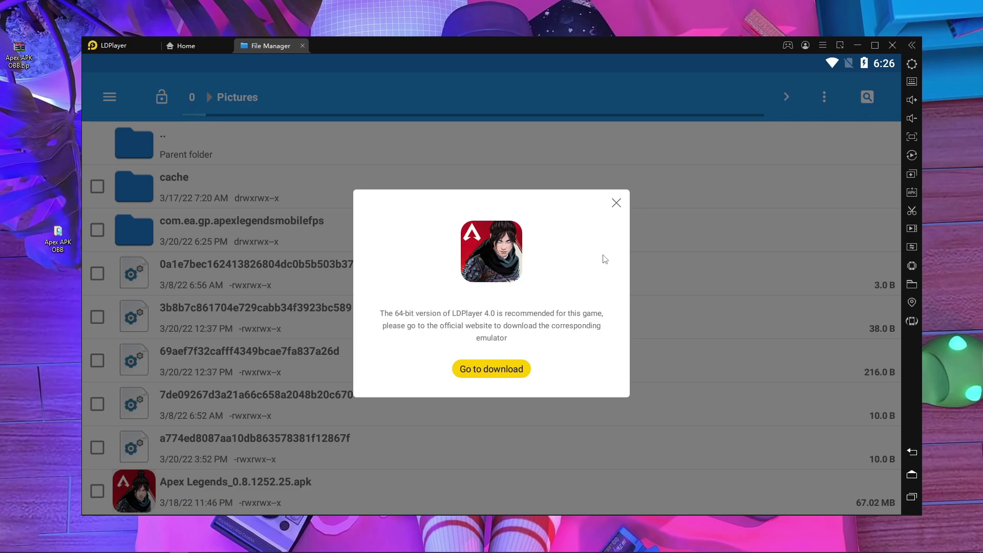
pyautogui.click(616, 203)
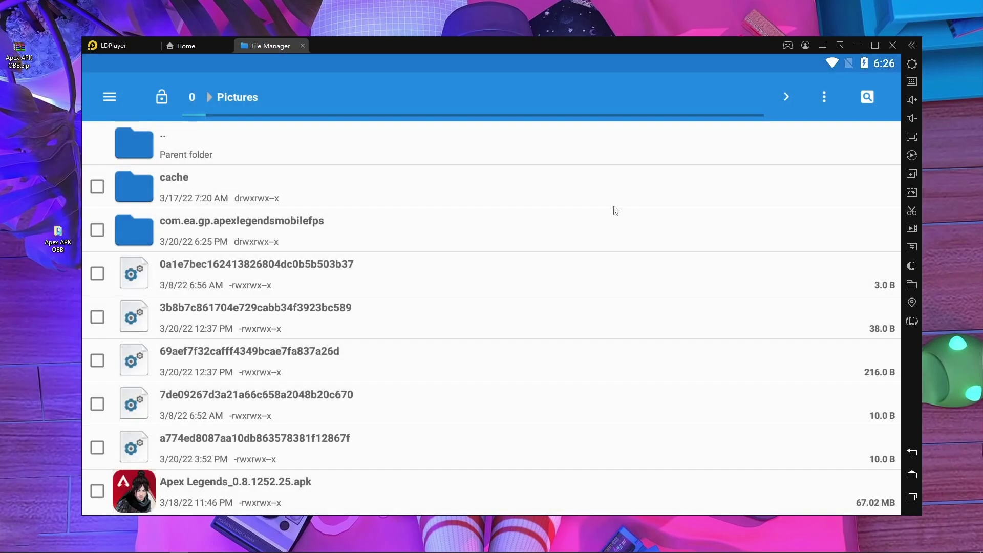
# Select com.ea.gp.apexlegendsmobilefps and navigate to the Android folder, cancelling an accidental new obb folder.
pyautogui.click(96, 231)
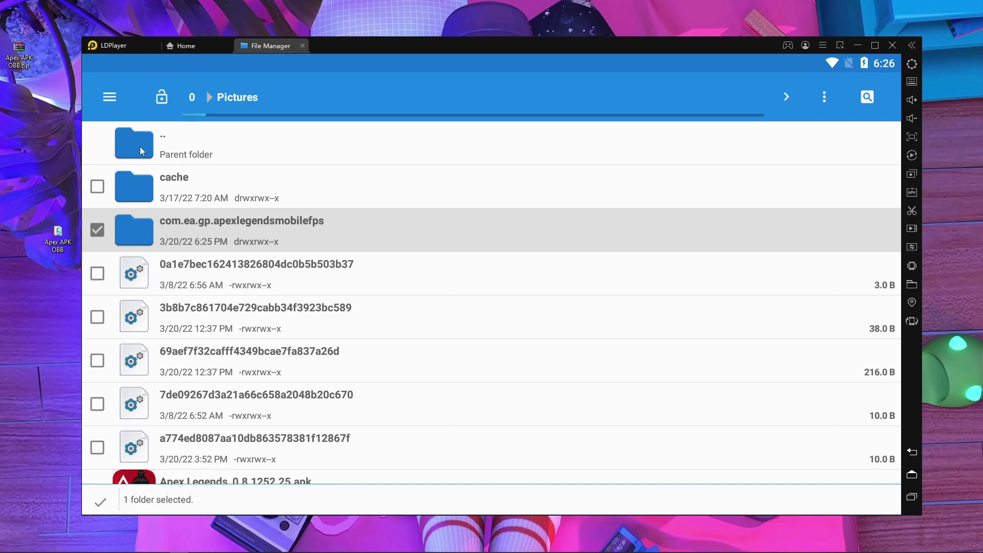
pyautogui.click(195, 148)
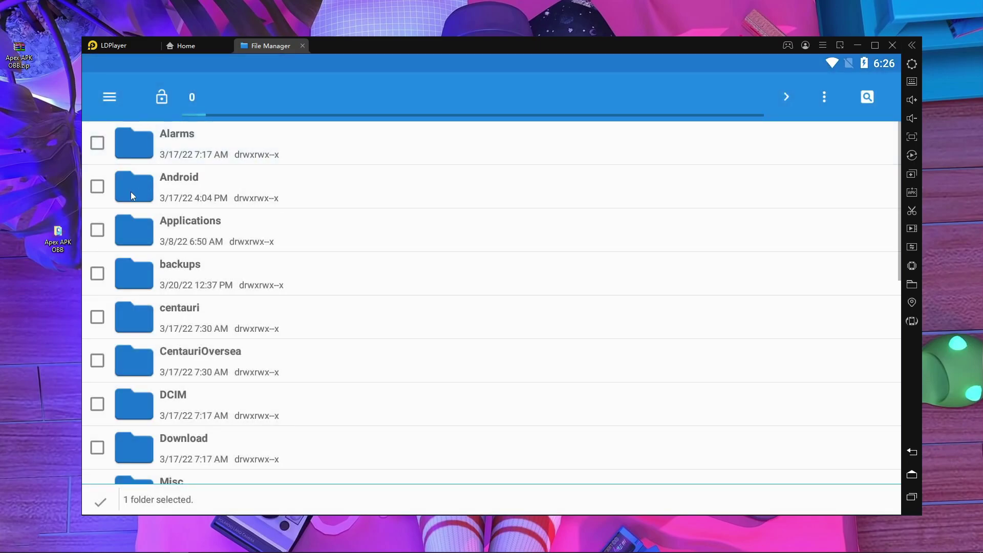
pyautogui.click(189, 184)
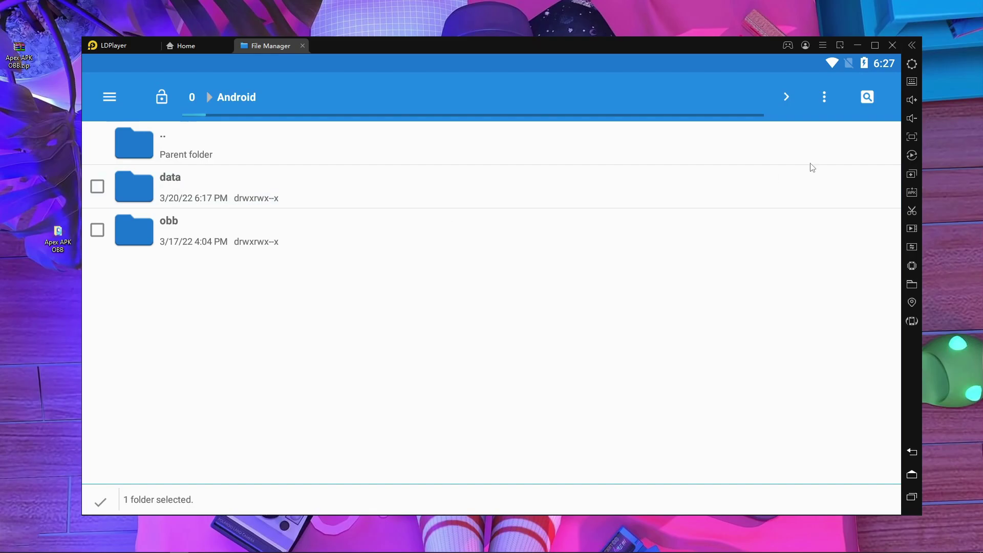
pyautogui.click(824, 96)
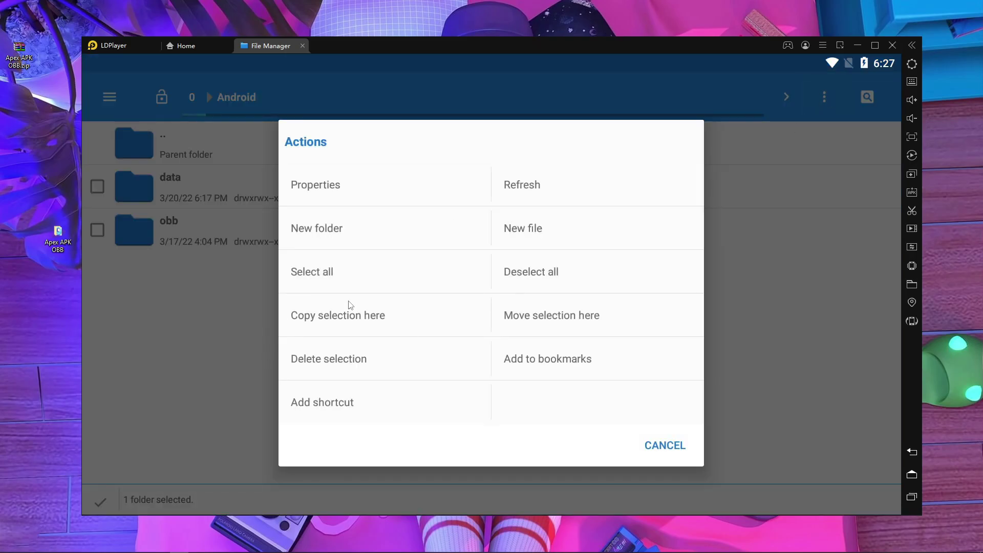
pyautogui.click(330, 230)
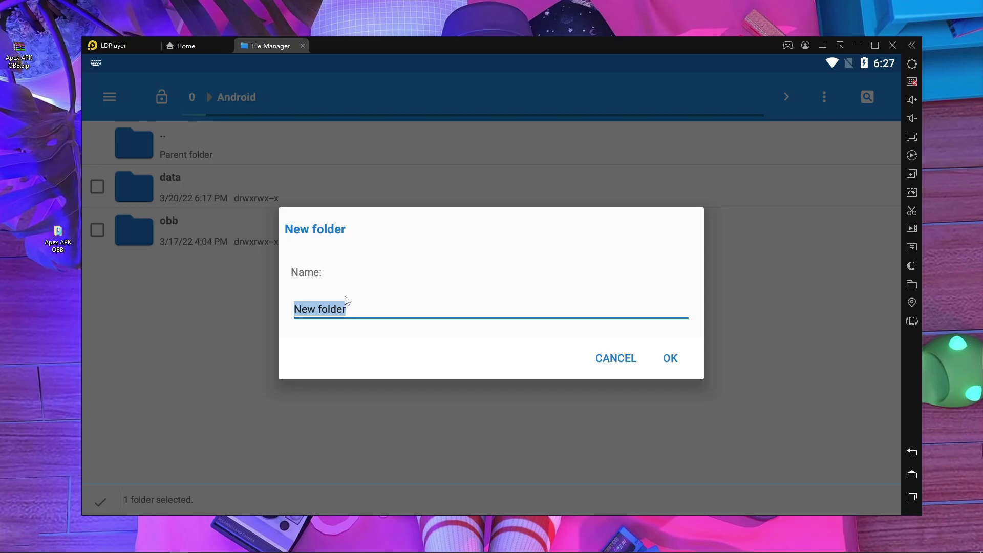
pyautogui.write('o')
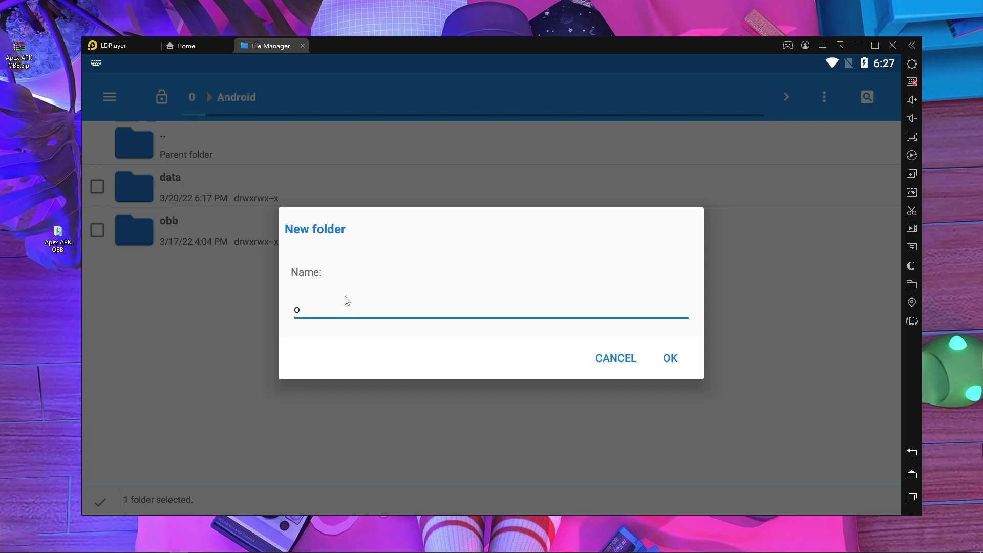
pyautogui.write('bb')
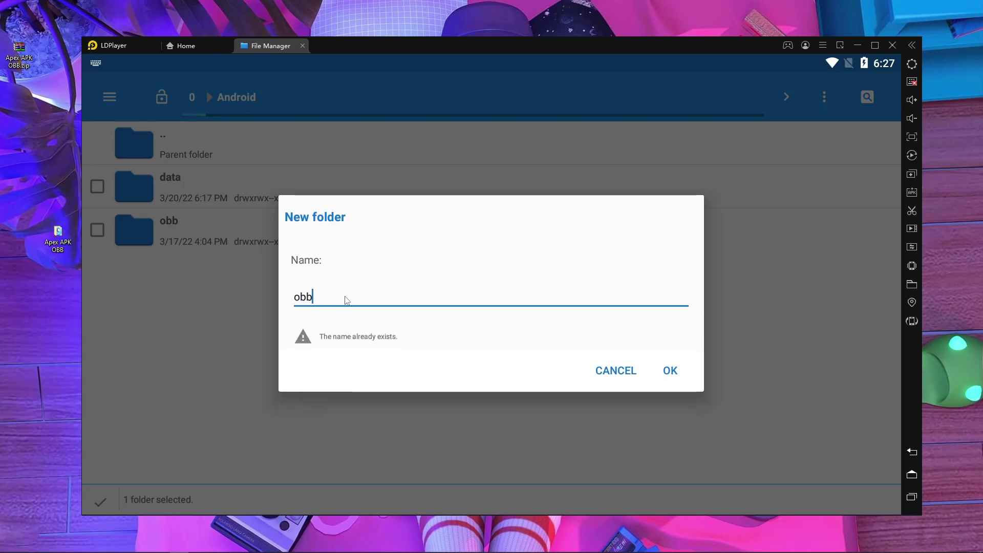
pyautogui.click(605, 372)
pyautogui.click(663, 450)
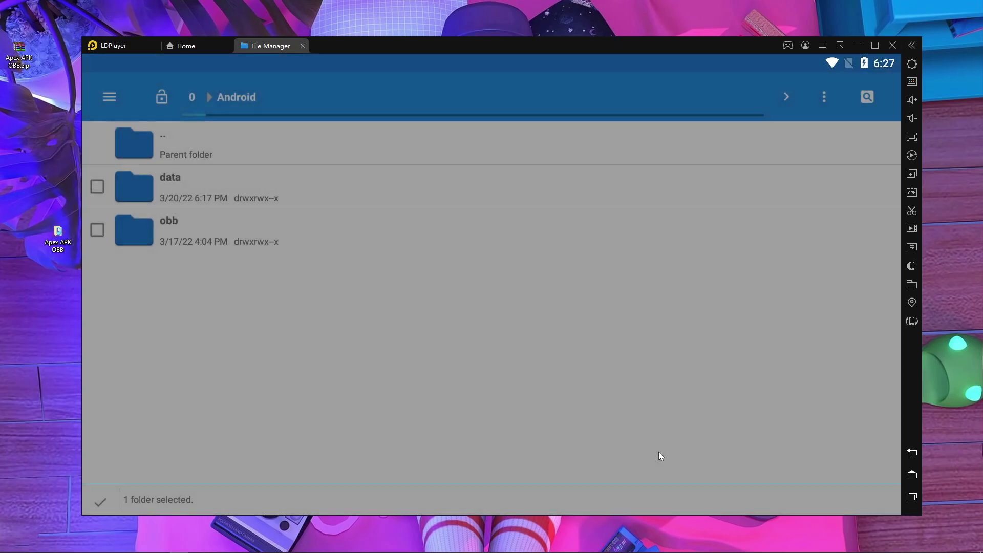
# Open Android/obb and copy the selected game folder into it.
pyautogui.click(178, 227)
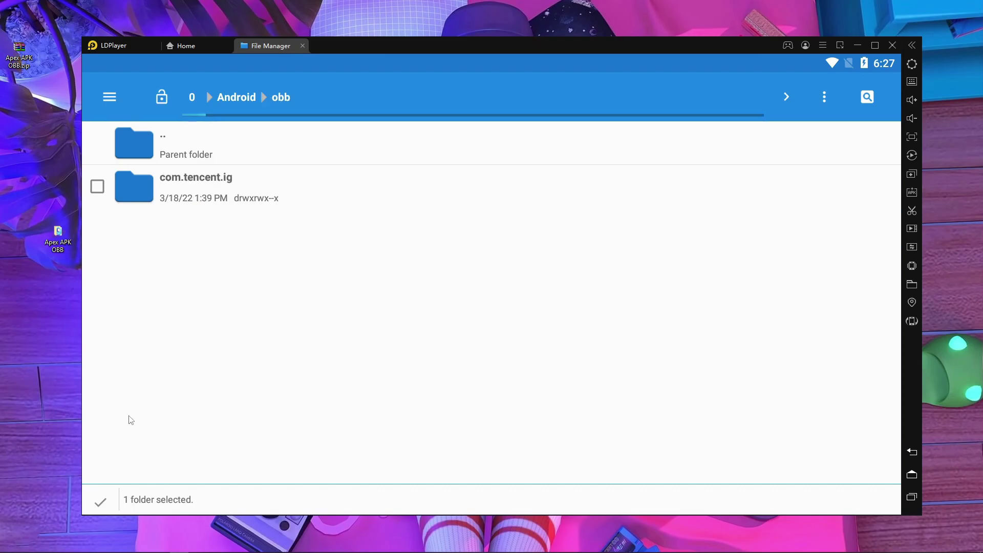
pyautogui.click(824, 100)
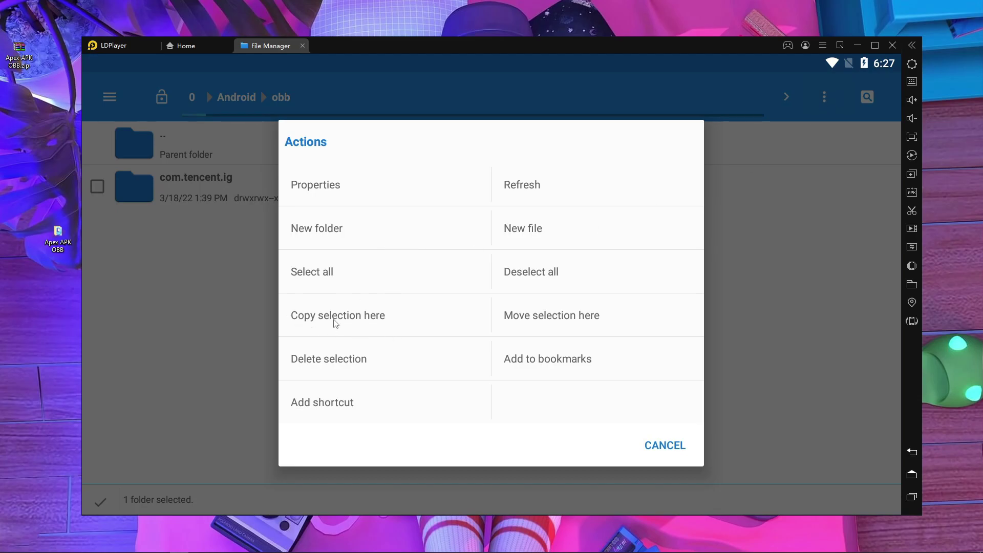
pyautogui.click(364, 325)
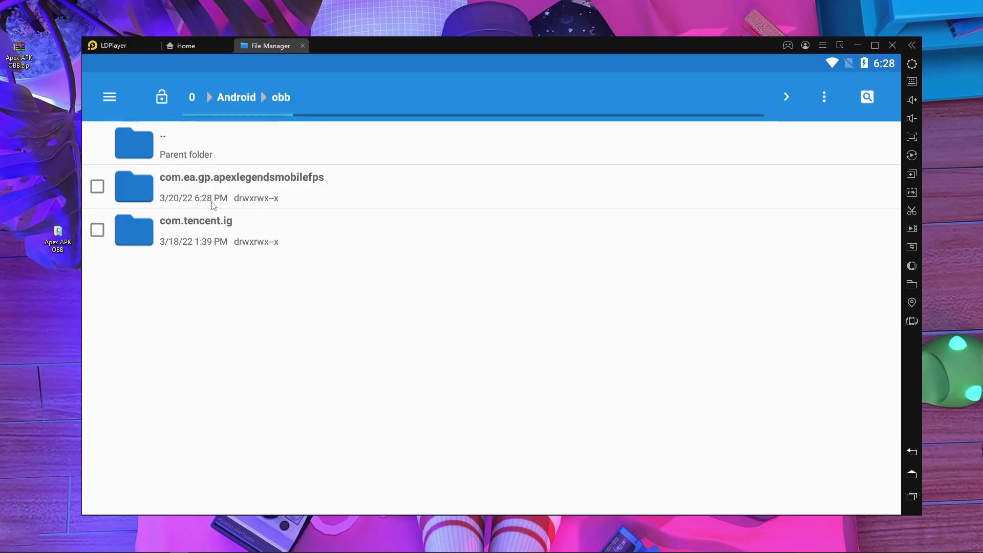
# Close the File Manager tab to return to the home screen with the Apex Legends icon.
pyautogui.click(304, 46)
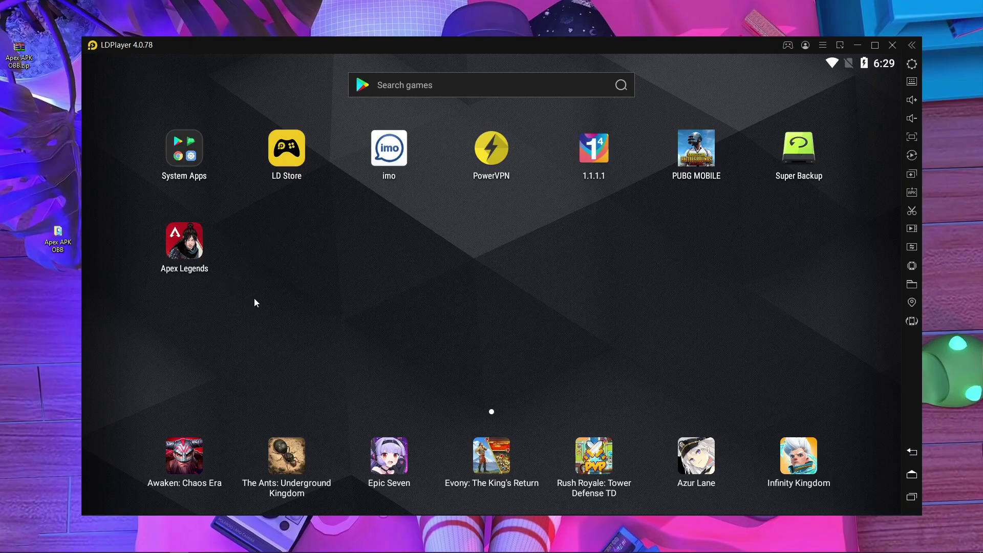
# Launch Apex Legends, confirm the keymap tip, and allow audio recording and storage access.
pyautogui.click(183, 252)
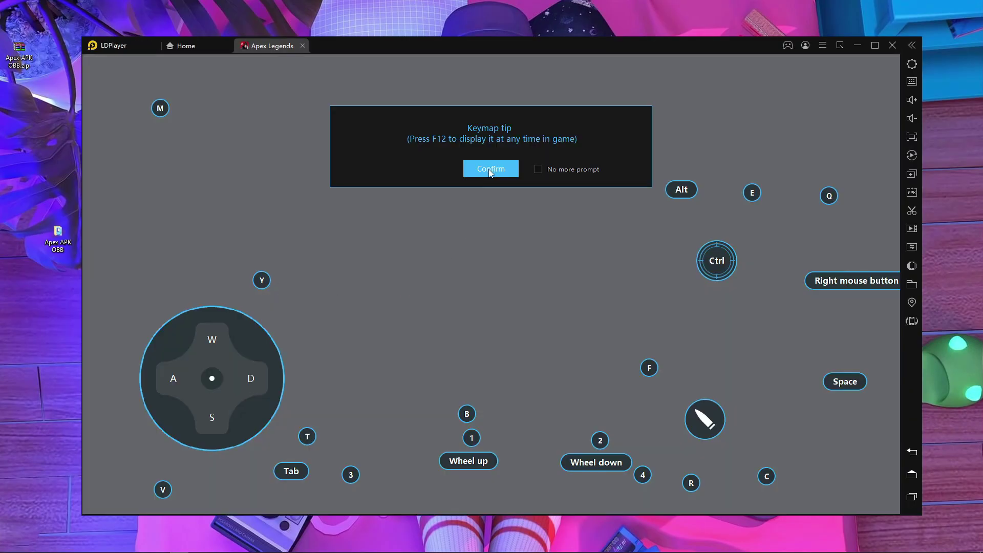
pyautogui.click(490, 169)
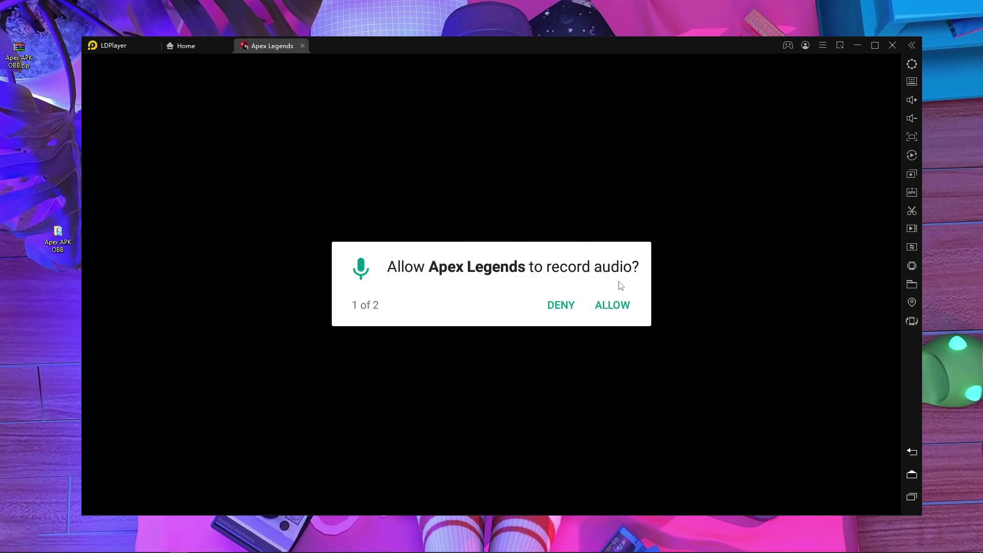
pyautogui.click(624, 311)
pyautogui.click(662, 305)
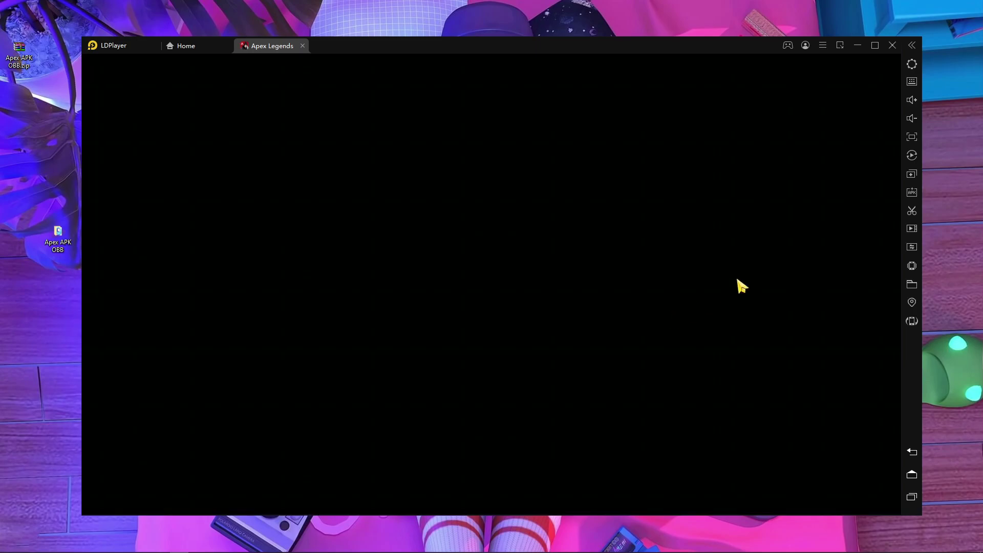